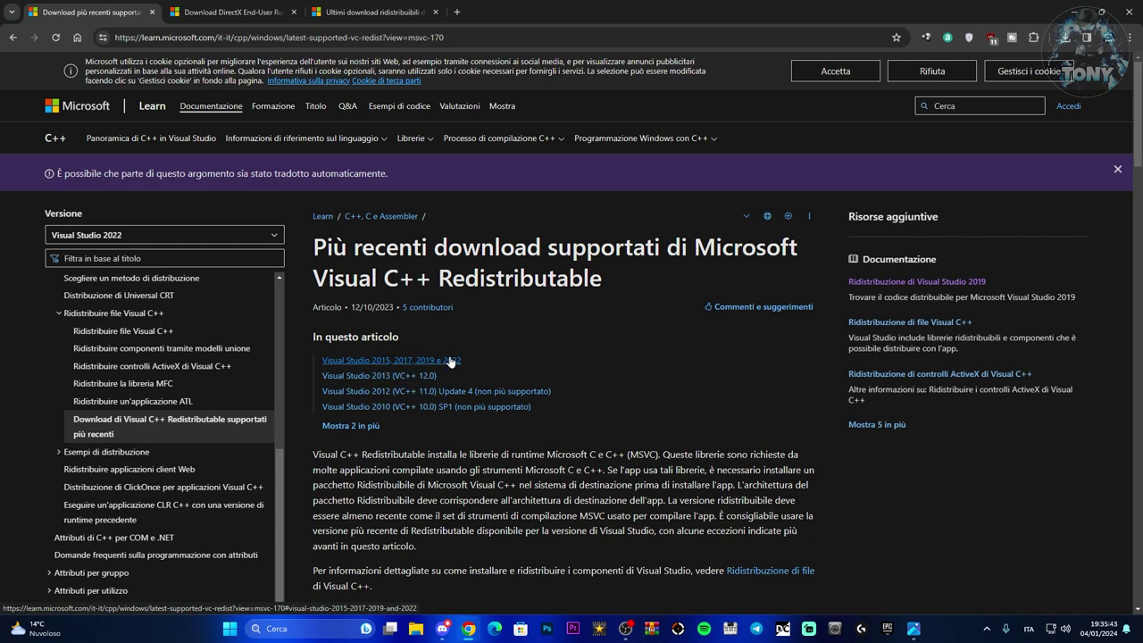
- Save the x86 and x64 Visual Studio 2013 redistributables, vcredist_x86 and vcredist_x64, to the Desktop
left_click(363, 376)
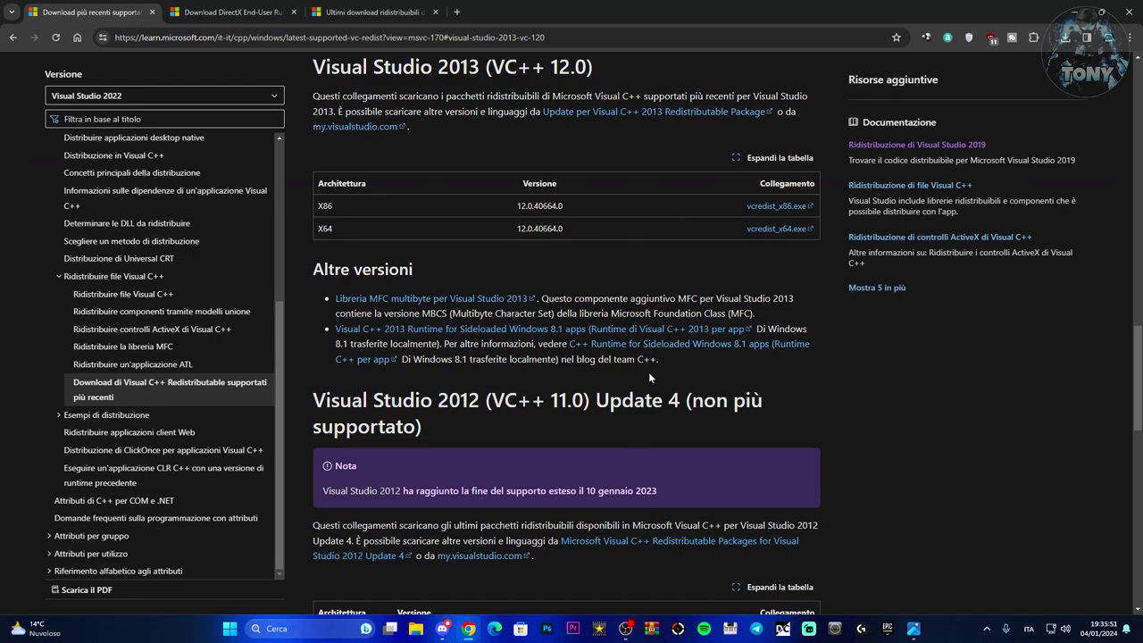
scroll(703, 471, "up", 2)
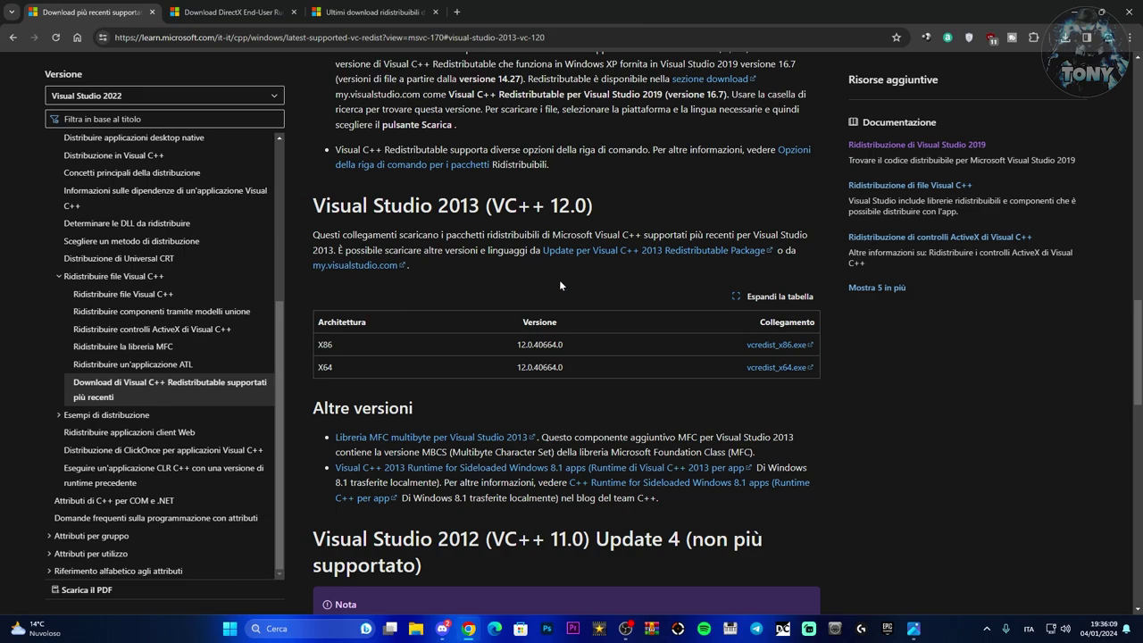
left_click(786, 348)
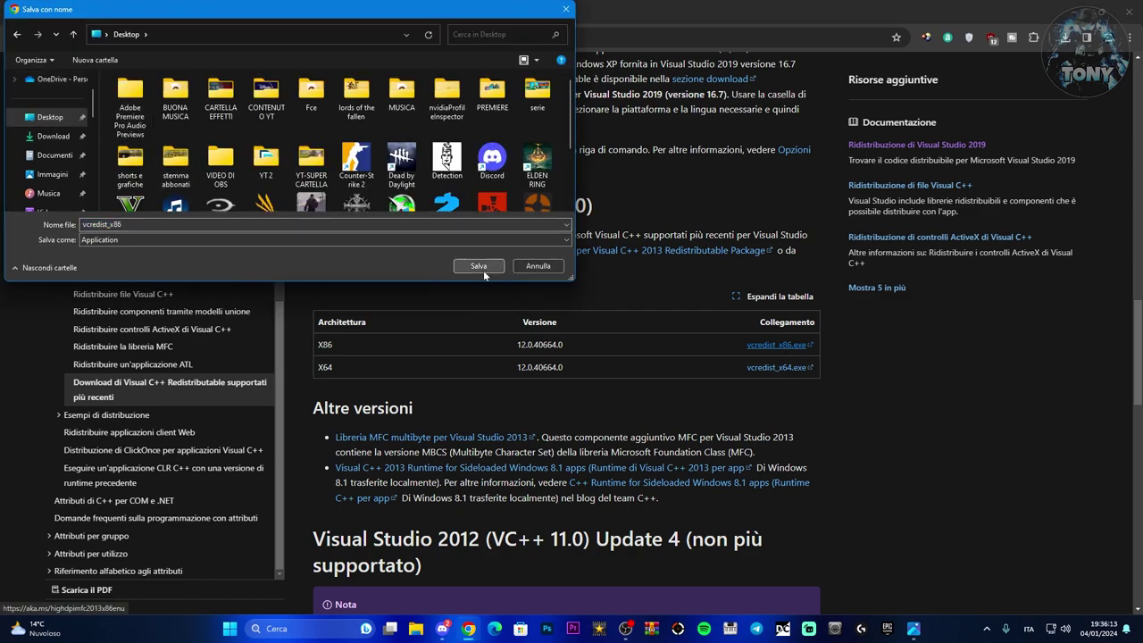
left_click(483, 270)
left_click(770, 368)
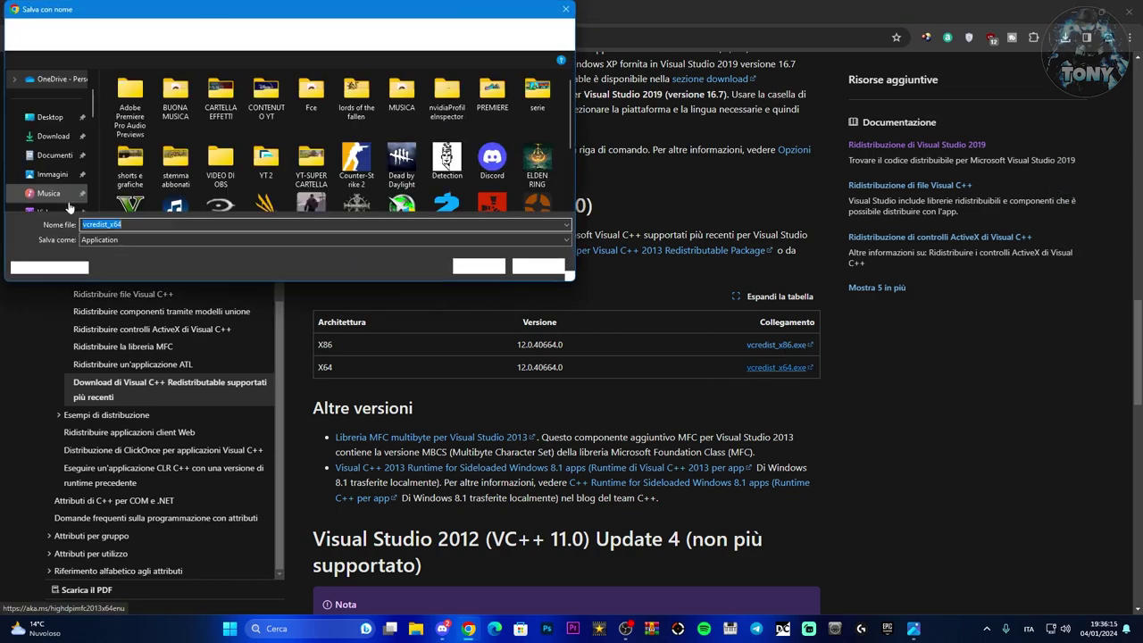
left_click(480, 267)
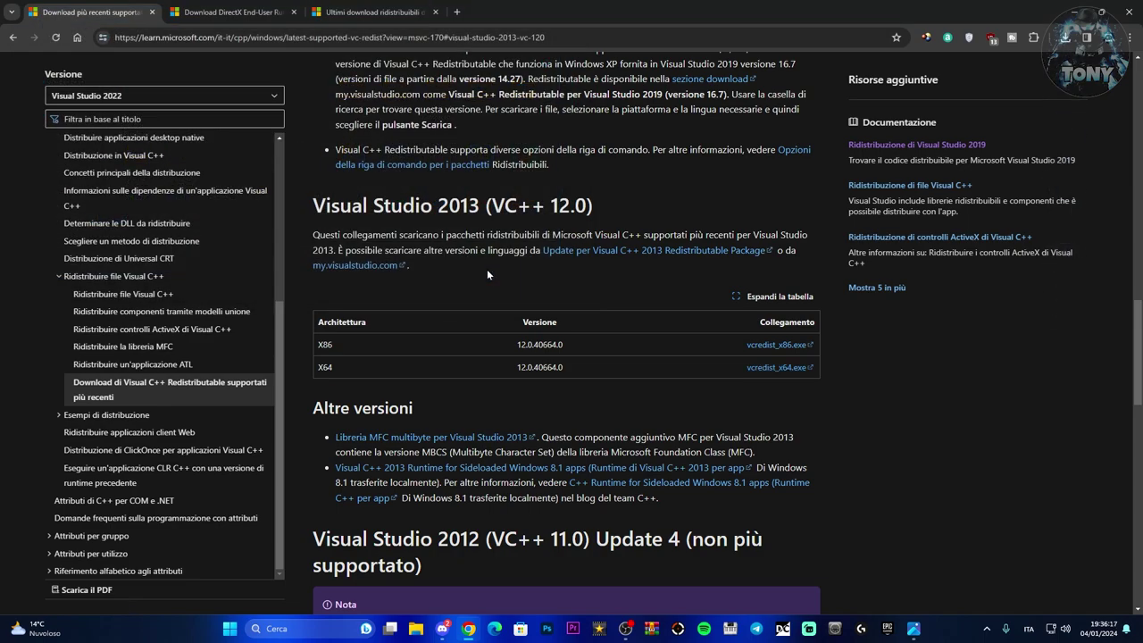
- Save the ARM64, X86 and X64 redistributables from the Visual Studio 2015, 2017, 2019 and 2022 section to the Desktop
key("alt+Left")
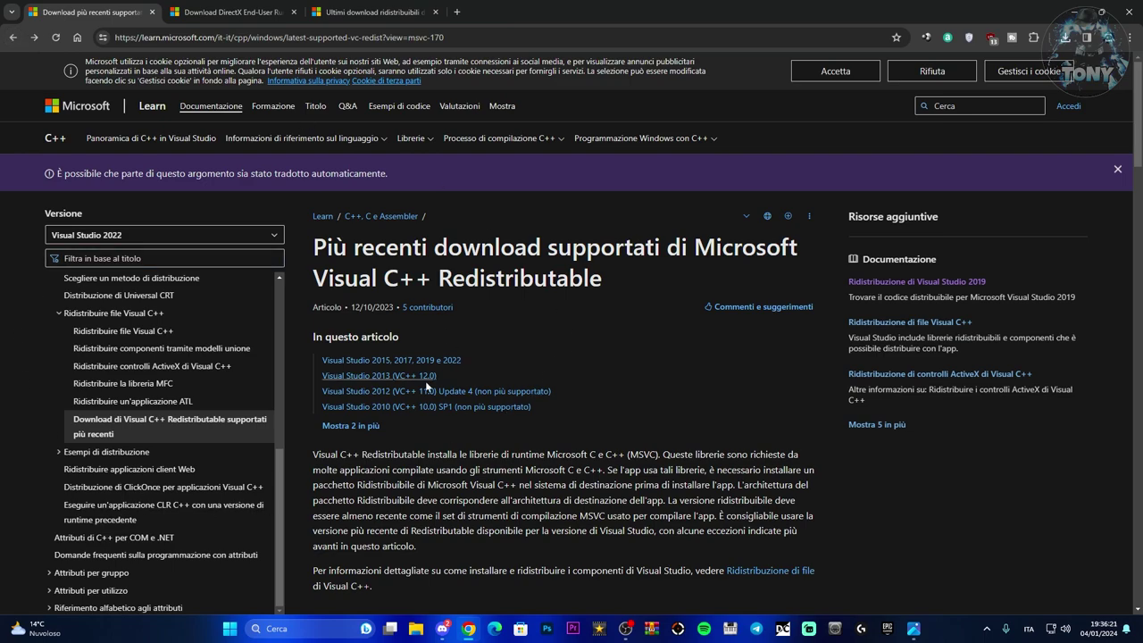
left_click(374, 359)
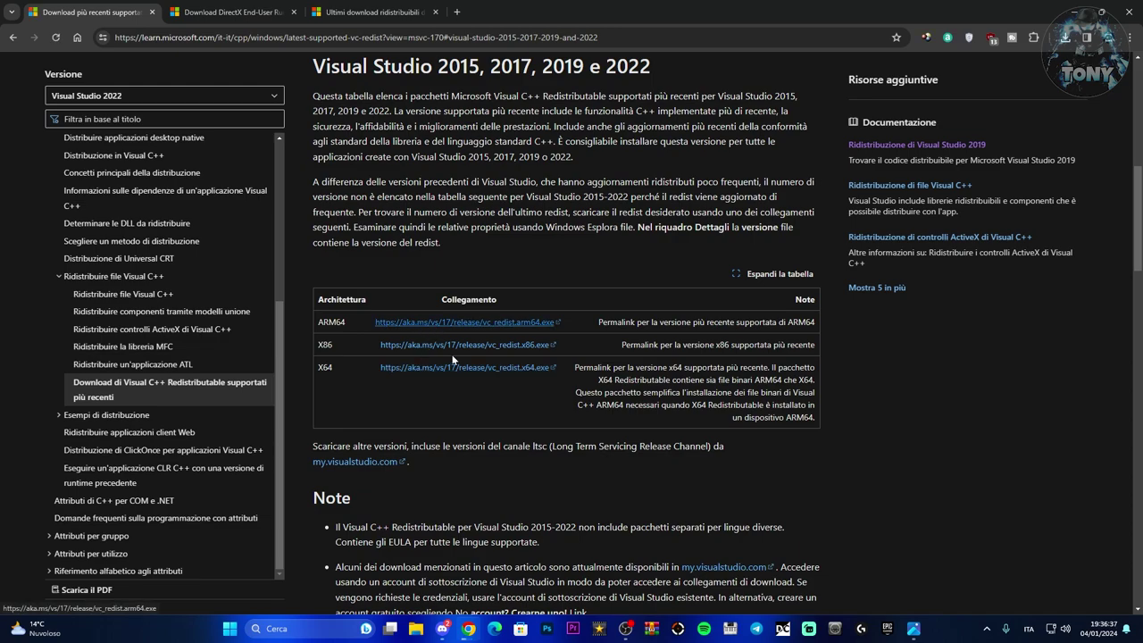
left_click(473, 264)
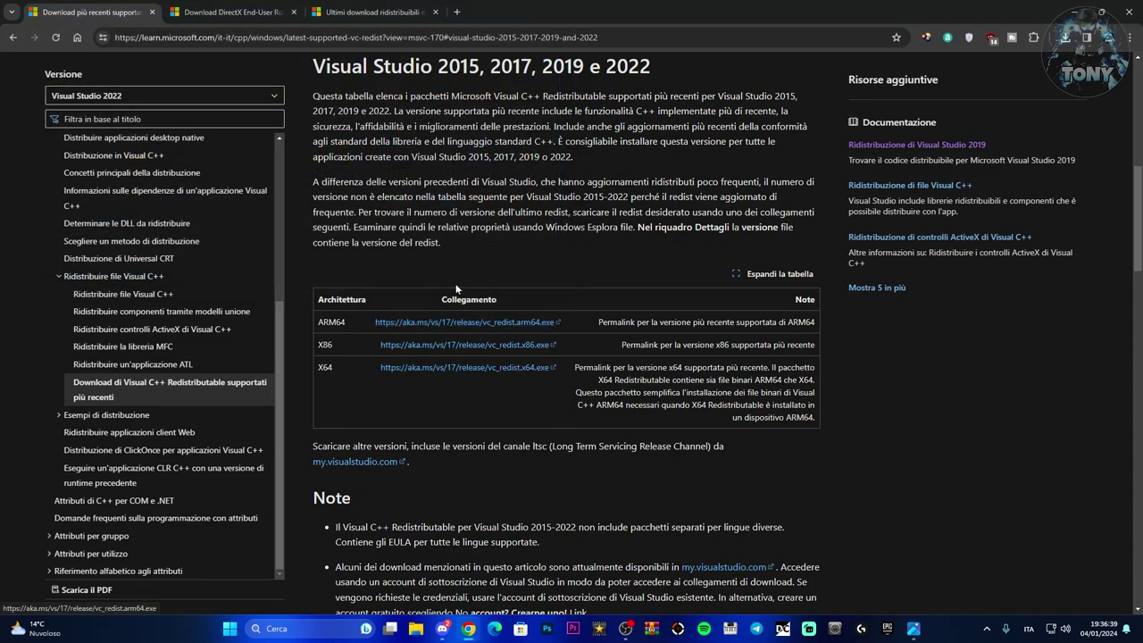
left_click(446, 344)
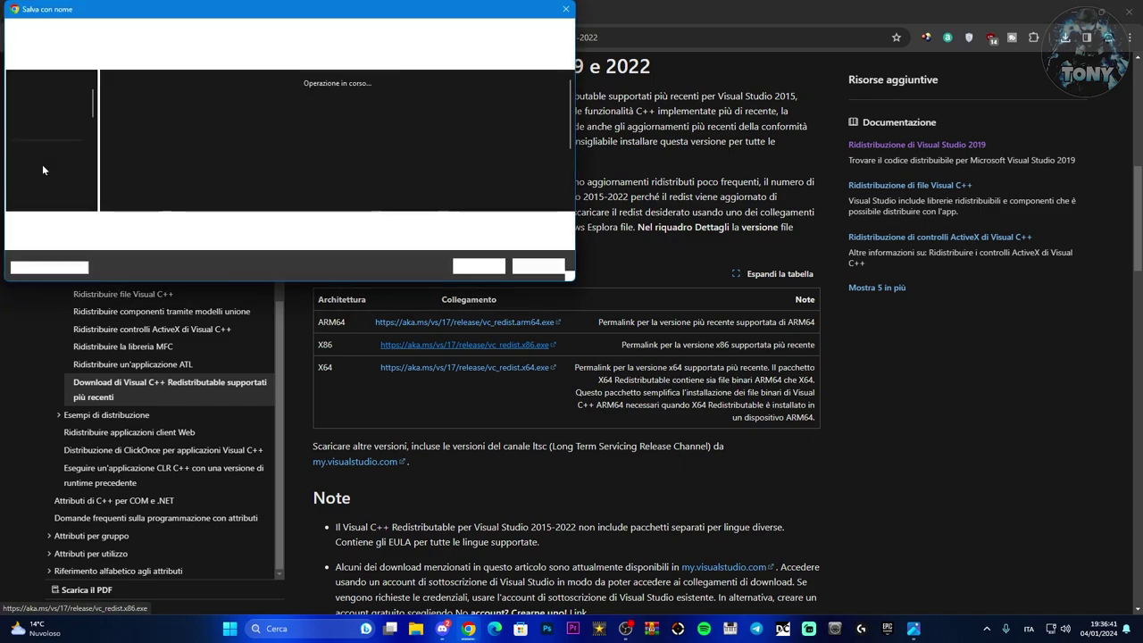
left_click(475, 265)
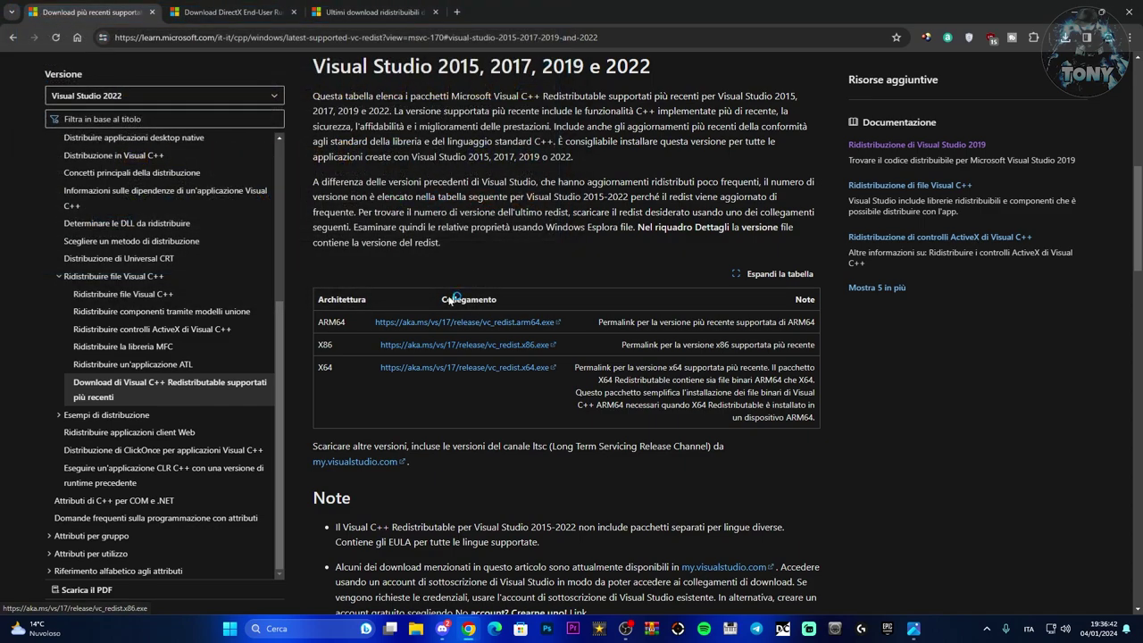
left_click(423, 365)
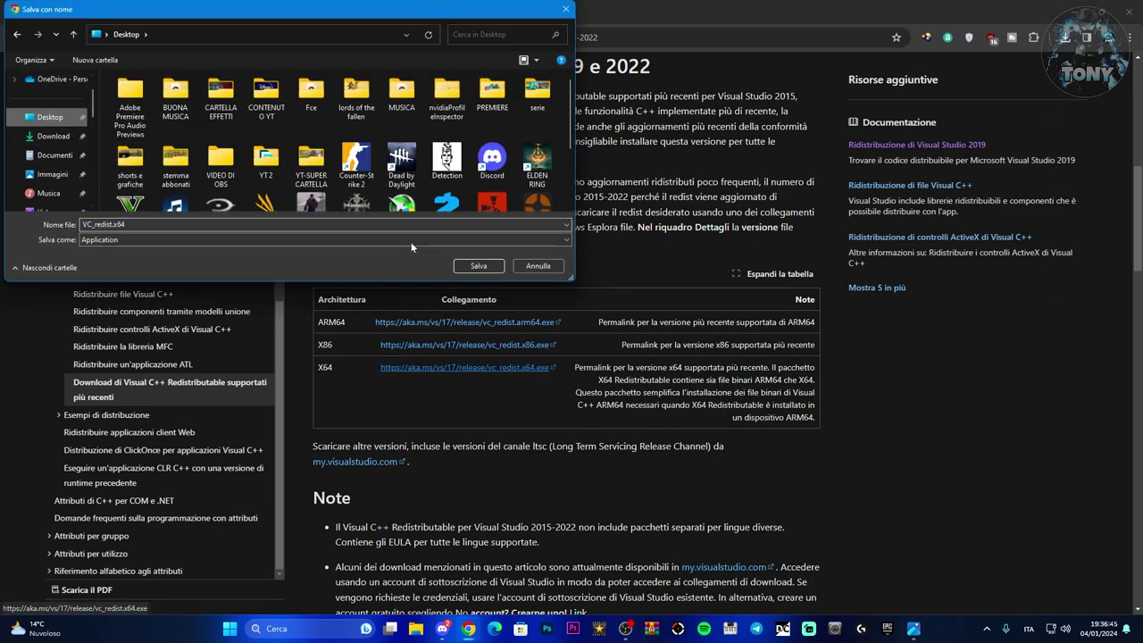
left_click(479, 265)
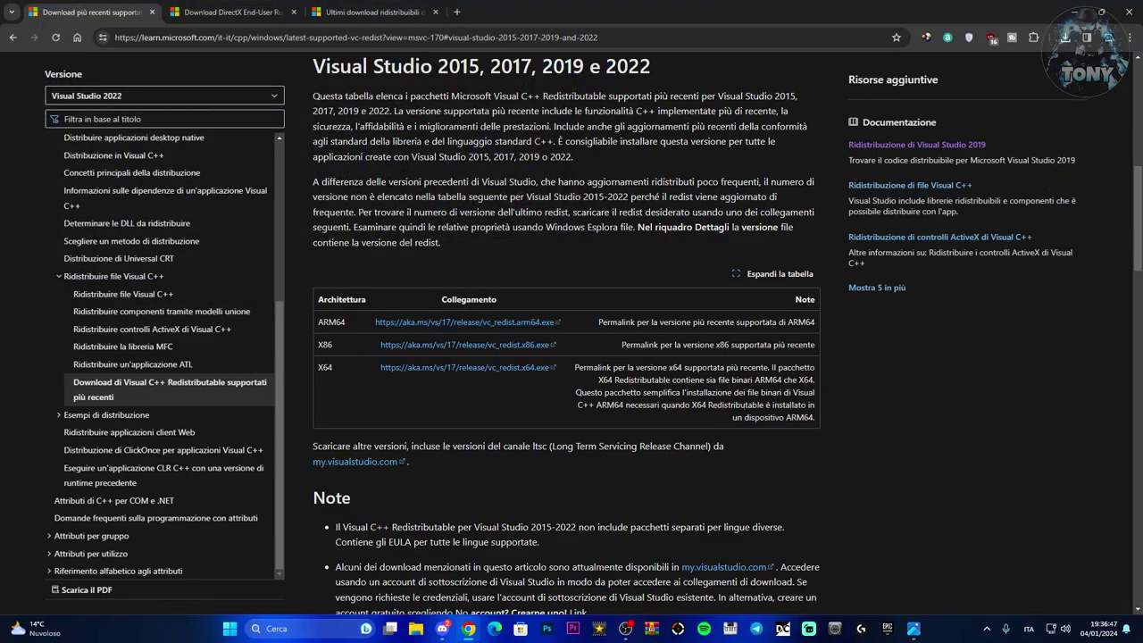
- Close the Visual C++ page and save the Italian DirectX End-User Runtime installer, dxwebsetup, to the Desktop
left_click(162, 11)
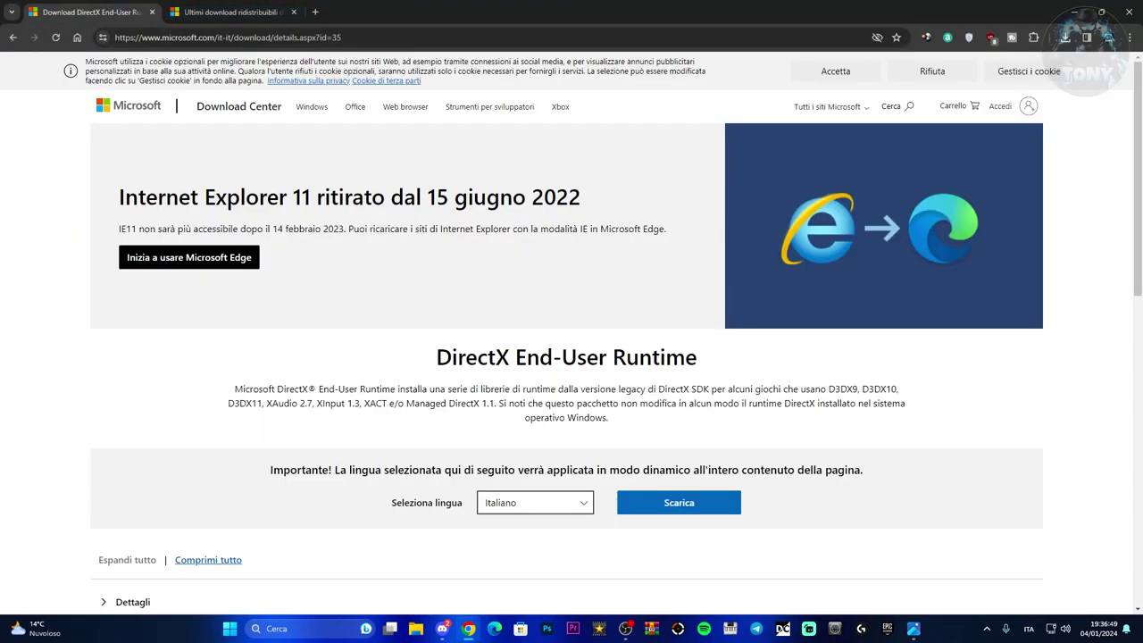
left_click(719, 509)
left_click(685, 511)
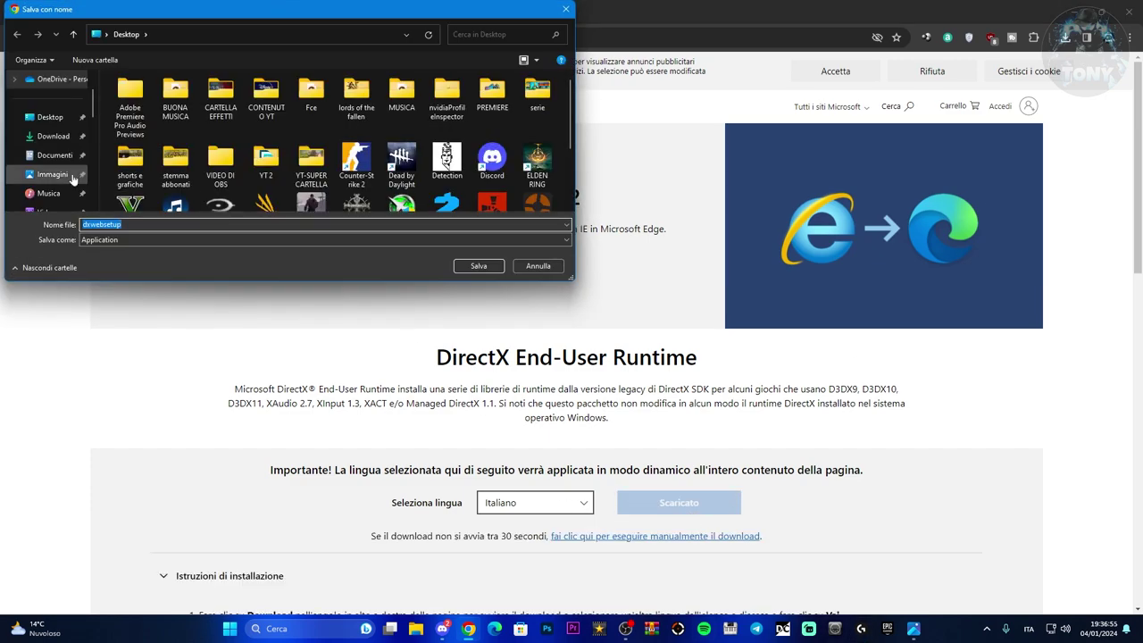
left_click(479, 265)
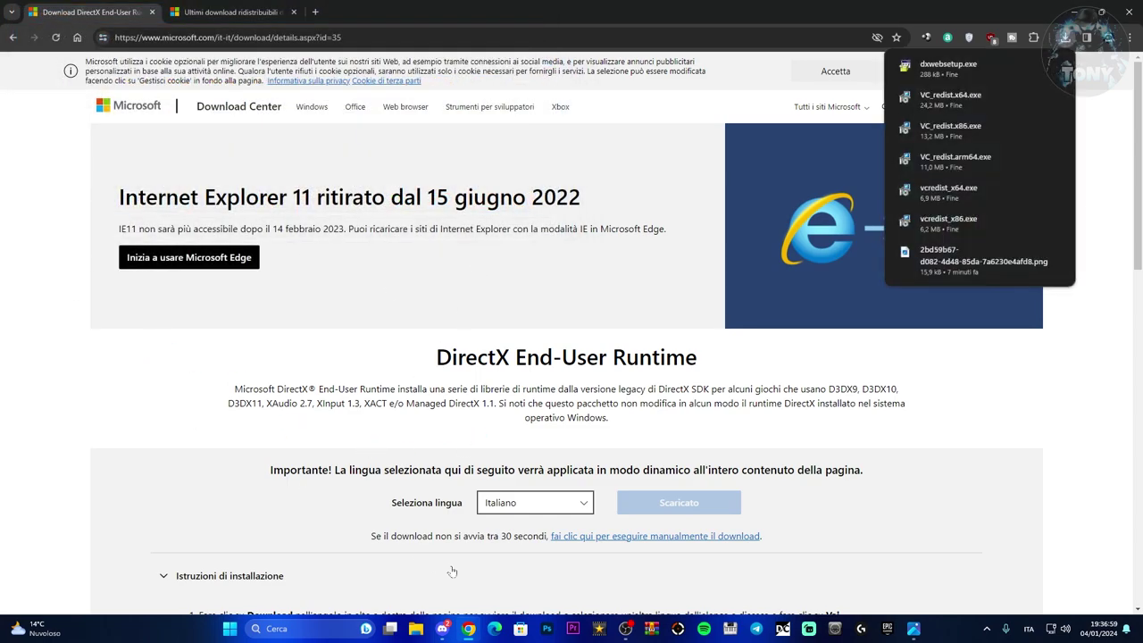
- Minimize the browser and the error-message picture to reveal the desktop
left_click(468, 628)
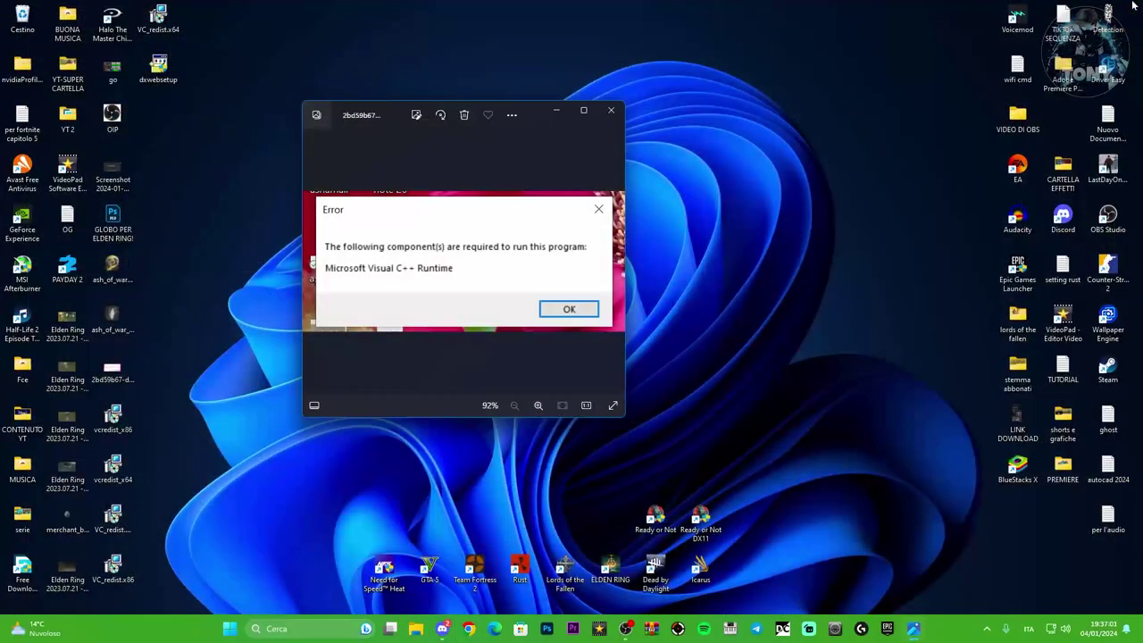
left_click_drag(558, 111, 691, 84)
left_click(676, 97)
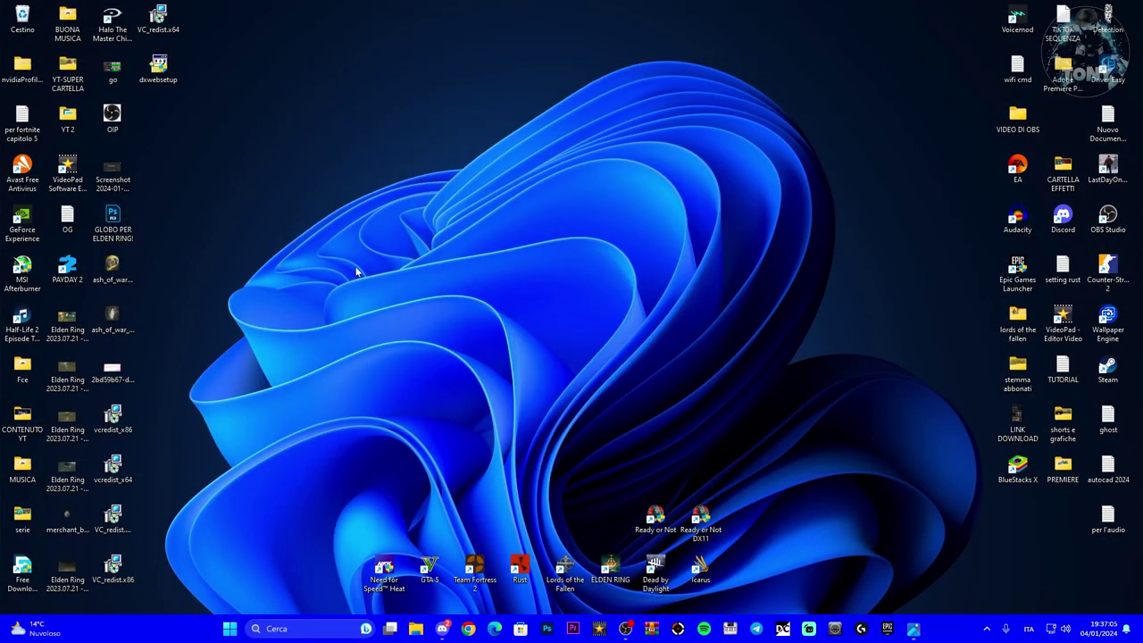
- Move the downloaded Visual C++ and DirectX installers to the free area in the middle of the desktop
left_click_drag(169, 70, 486, 158)
left_click_drag(169, 25, 440, 172)
left_click_drag(180, 417, 524, 329)
left_click(350, 105)
left_click_drag(351, 105, 694, 416)
- Run vcredist_x86 as administrator and start repairing Visual C++ 2013 Redistributable (x86)
left_click(519, 169)
right_click(529, 173)
left_click(587, 255)
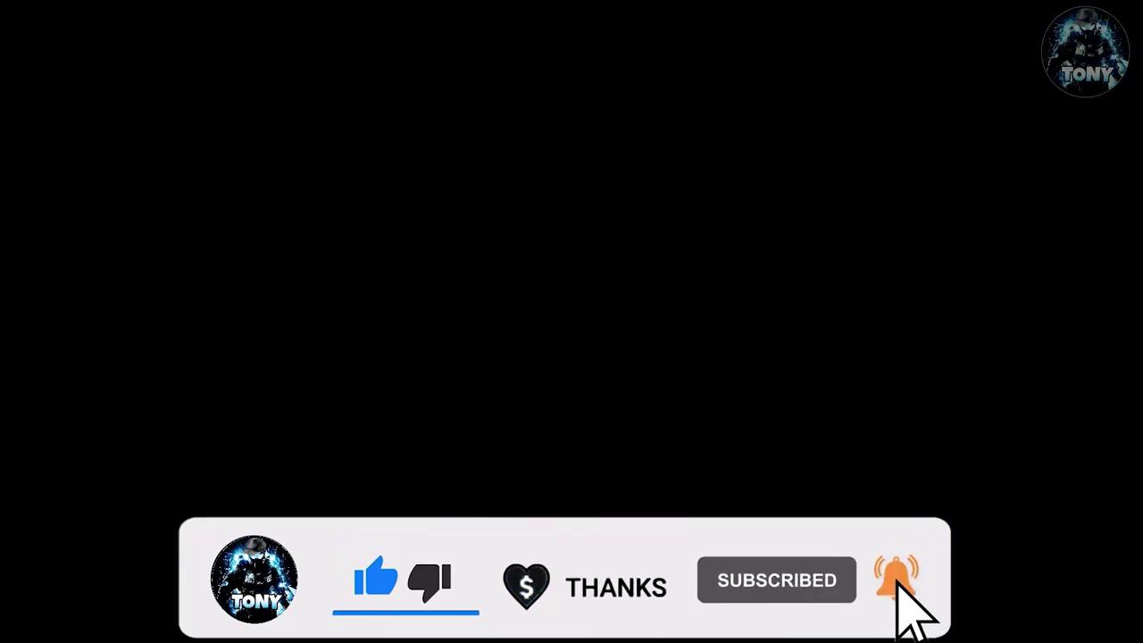
left_click(657, 298)
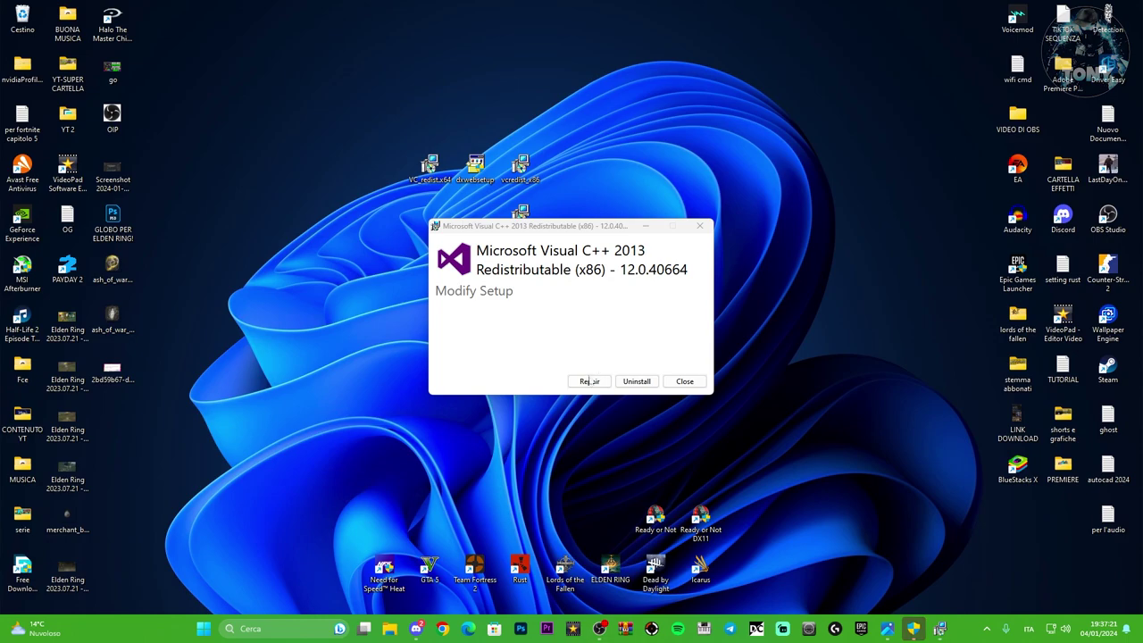
left_click(589, 381)
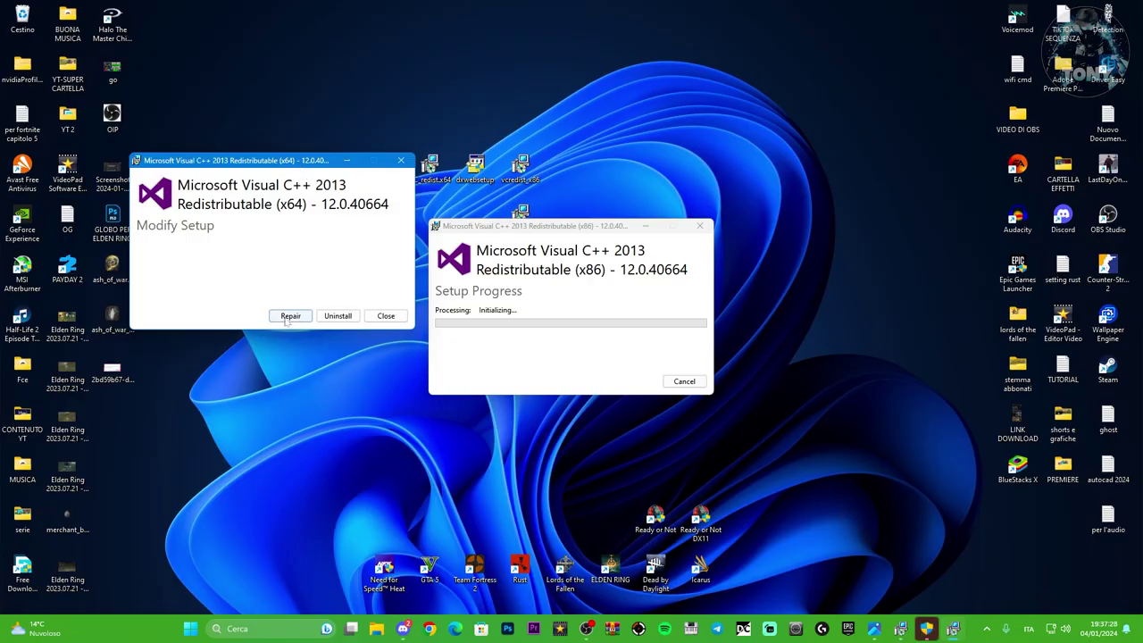
- Start repairing Visual C++ 2013 Redistributable (x64), and accept the license to install the 2022 Arm64 redistributable
left_click(290, 315)
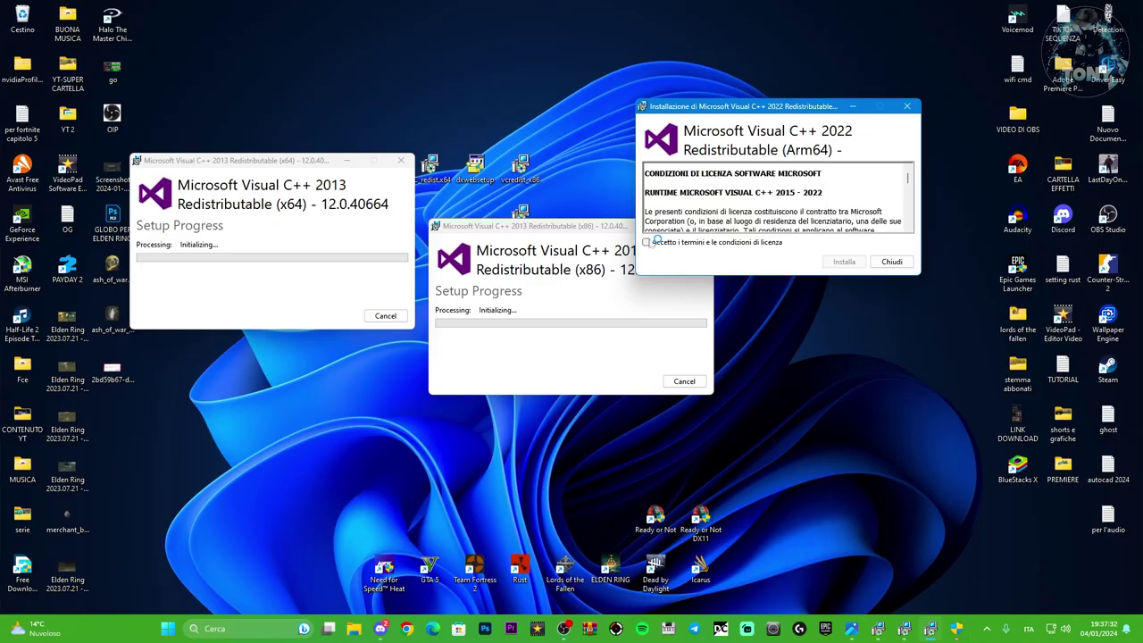
left_click(651, 244)
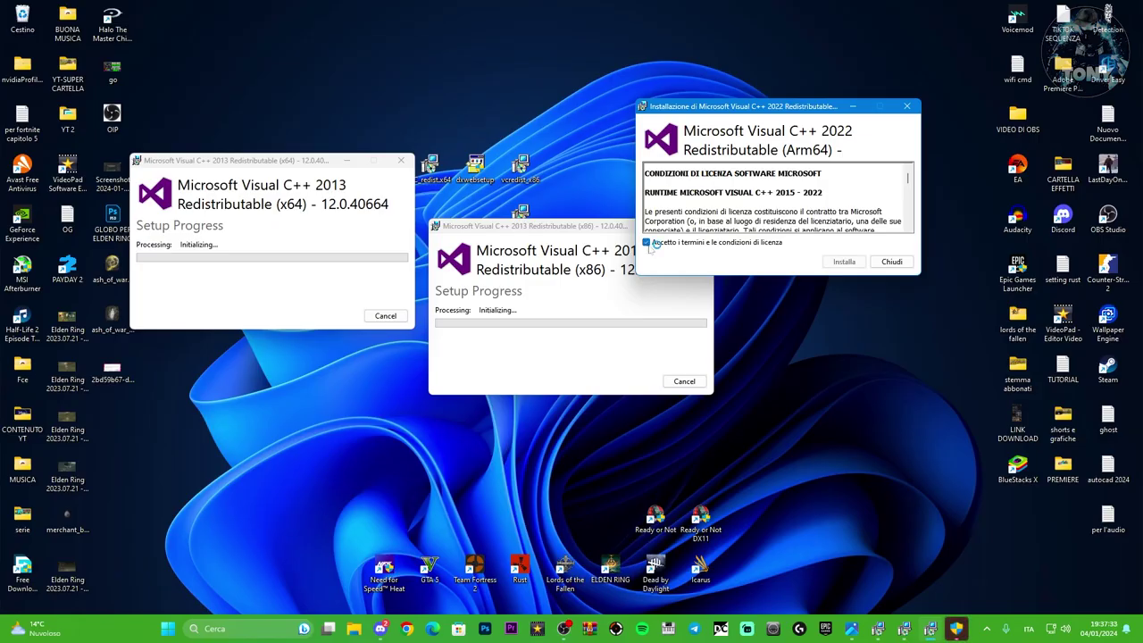
left_click(855, 265)
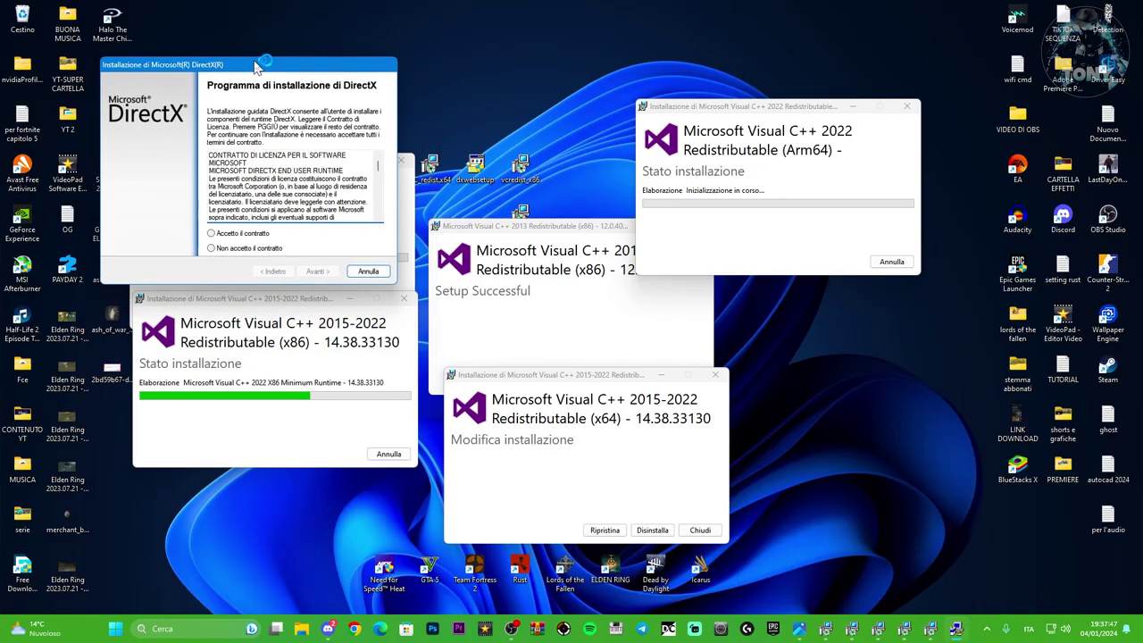
- Accept the DirectX license agreement and install the DirectX runtime components without the Bing Toolbar
left_click_drag(246, 51, 301, 58)
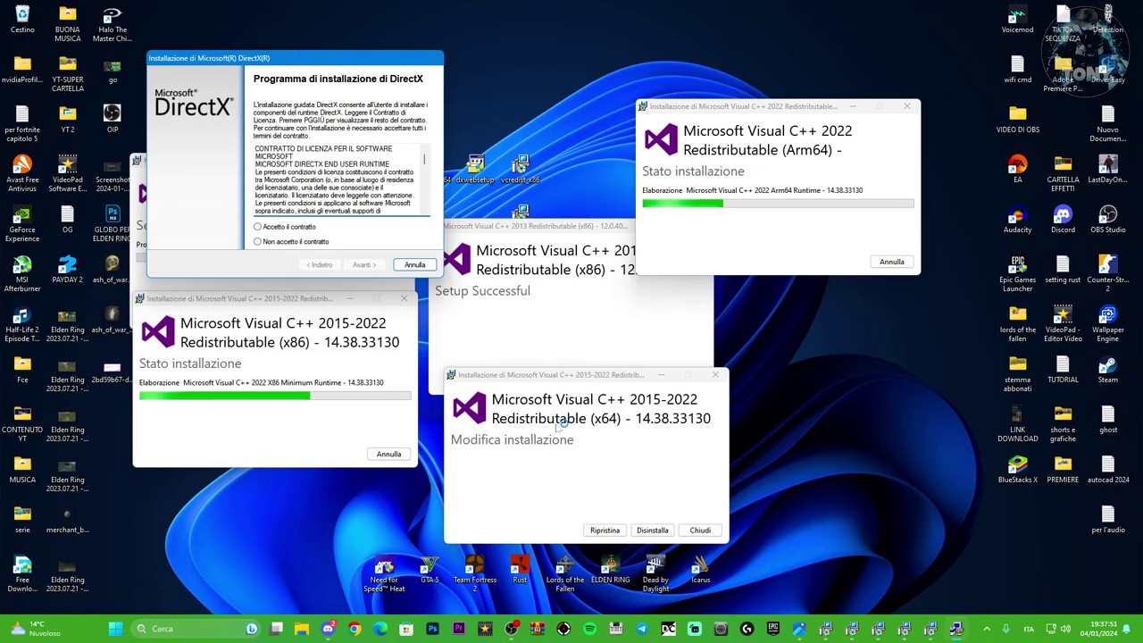
mouse_move(826, 629)
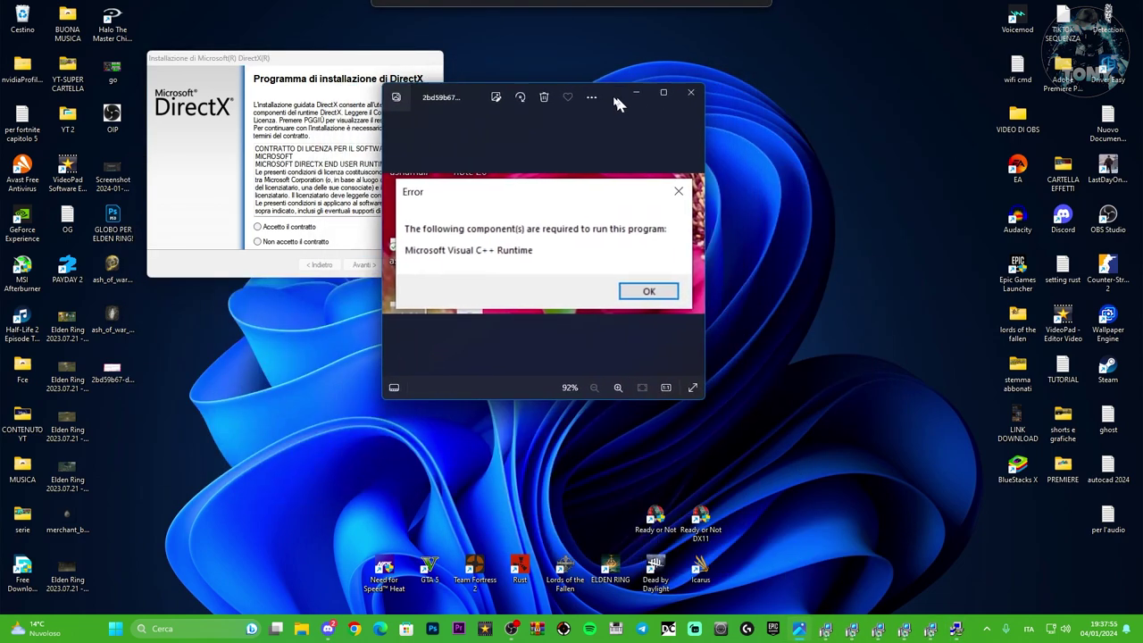
left_click_drag(611, 110, 725, 104)
left_click(729, 99)
left_click(258, 227)
left_click(362, 264)
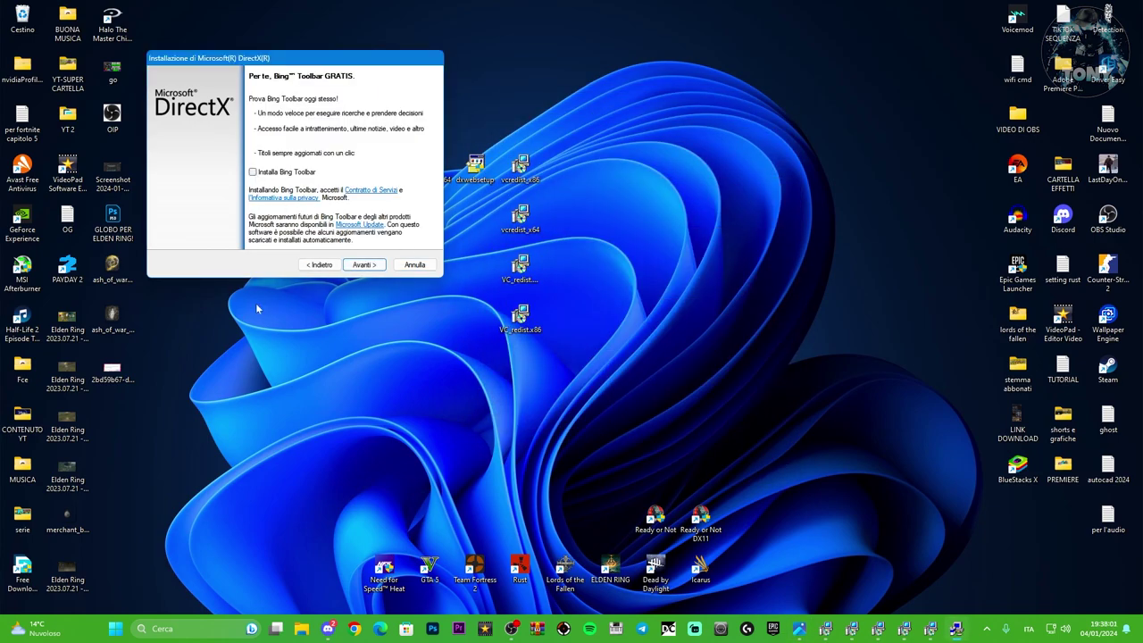
left_click(363, 264)
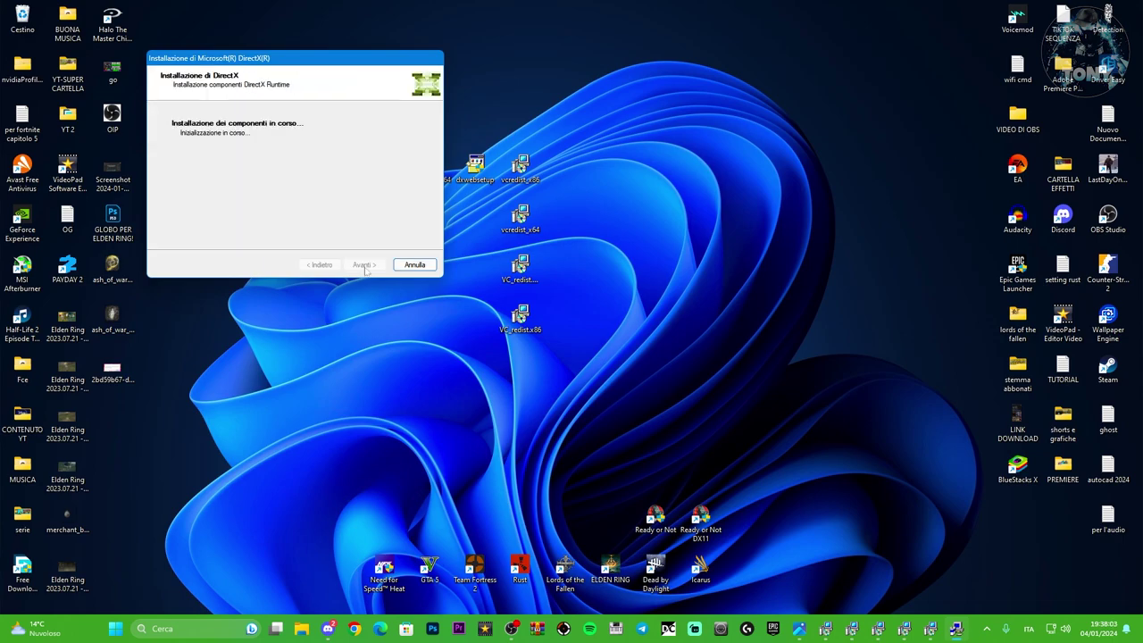
- Bring the open Visual C++ installer windows back into view to check their installation status
left_click(950, 630)
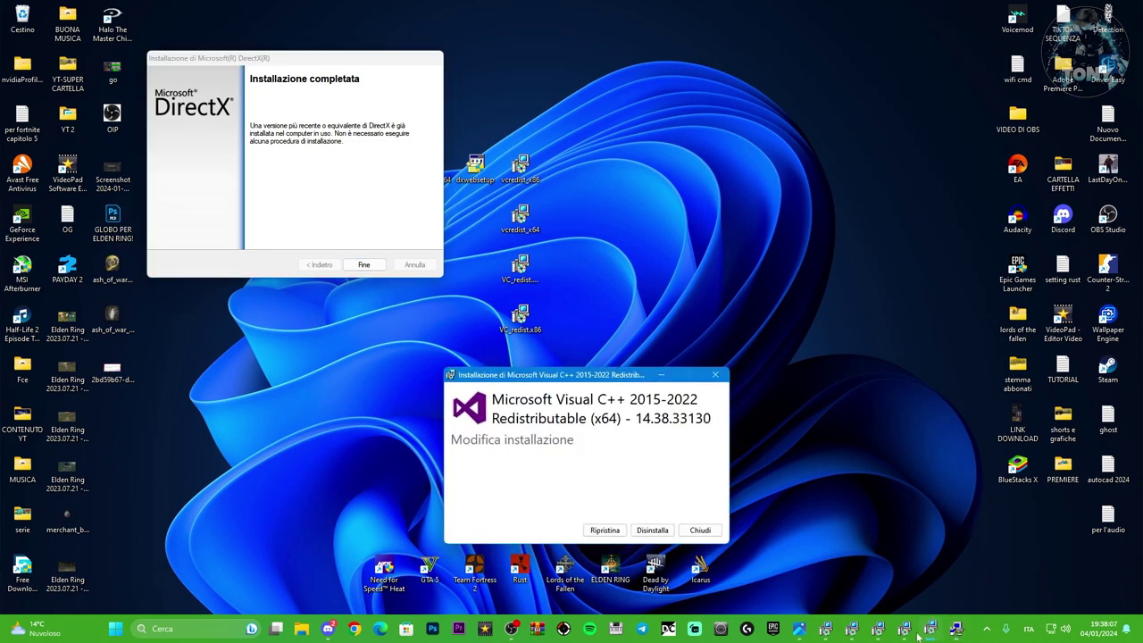
left_click(929, 630)
left_click(877, 630)
left_click(851, 630)
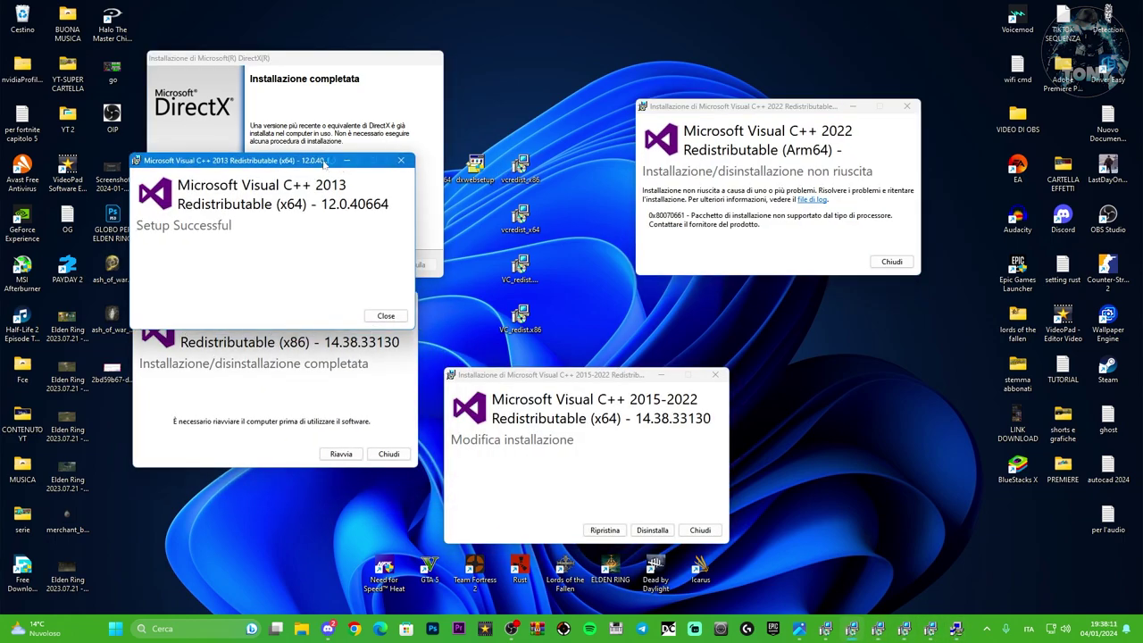
- Close the setup windows for Visual C++ 2013 (x64), Visual C++ 2015-2022 (x86) and Visual C++ 2022 (Arm64)
left_click_drag(326, 163, 549, 155)
left_click(624, 153)
left_click_drag(270, 302, 493, 192)
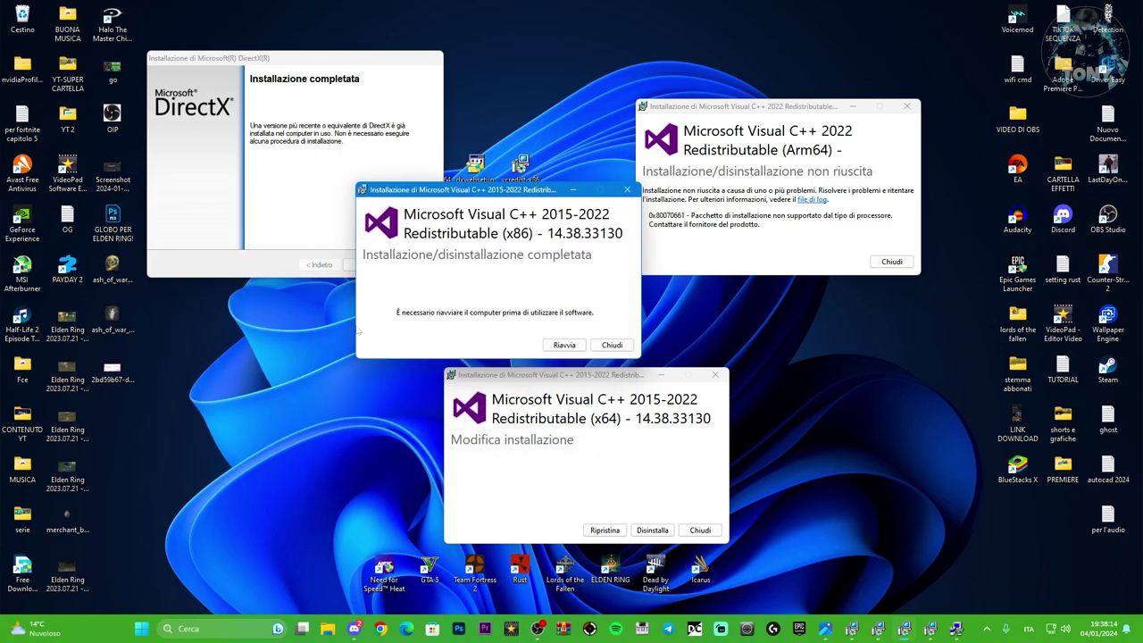
left_click(627, 189)
left_click(823, 108)
left_click_drag(823, 108, 733, 111)
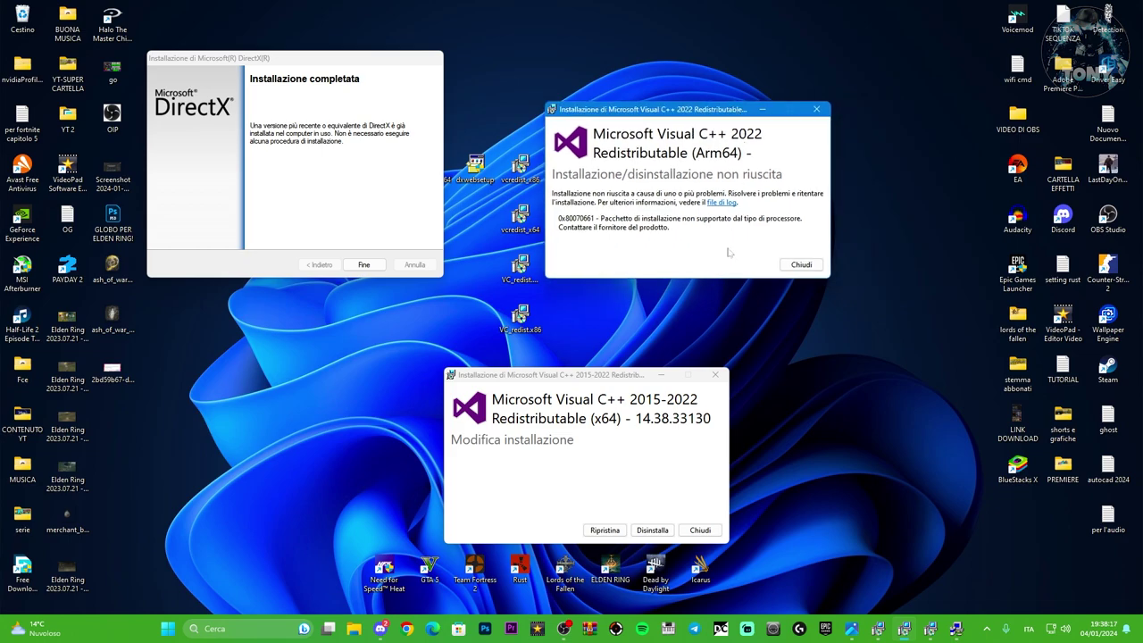
left_click(817, 109)
- Start repairing Visual C++ 2015-2022 Redistributable (x64) and finish the DirectX setup wizard
left_click_drag(597, 376, 741, 141)
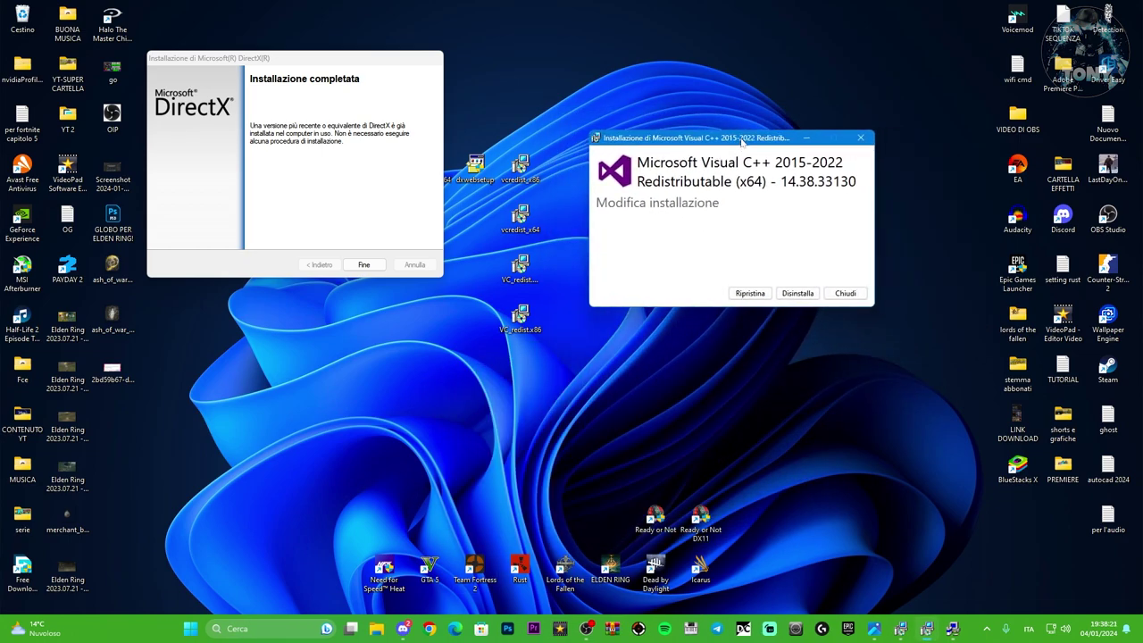
left_click(748, 294)
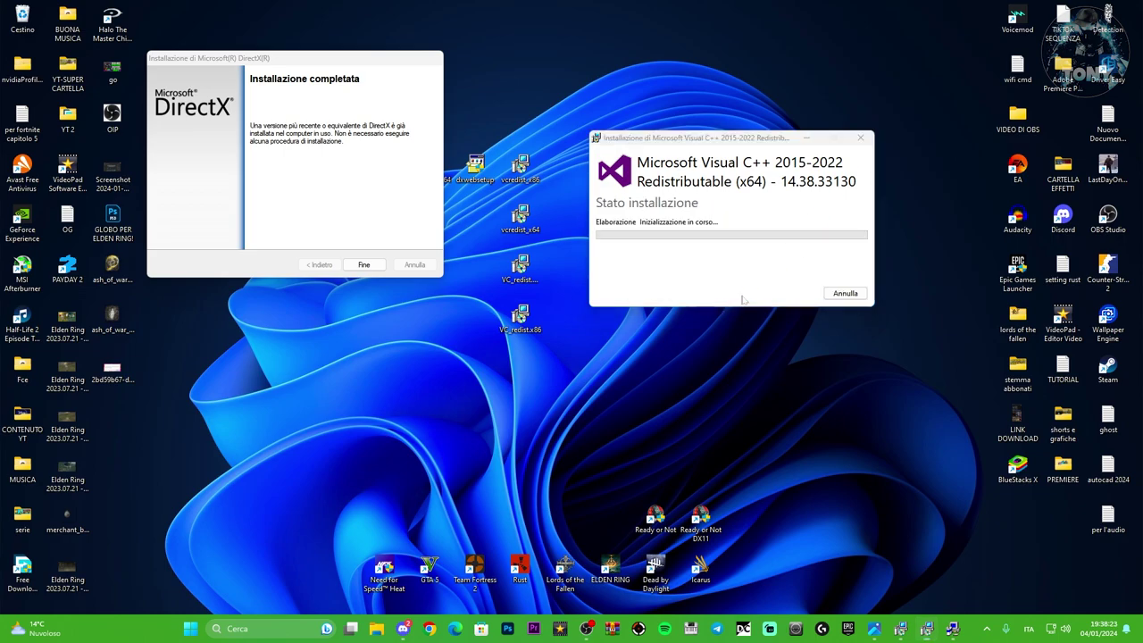
left_click_drag(295, 58, 379, 93)
left_click(451, 300)
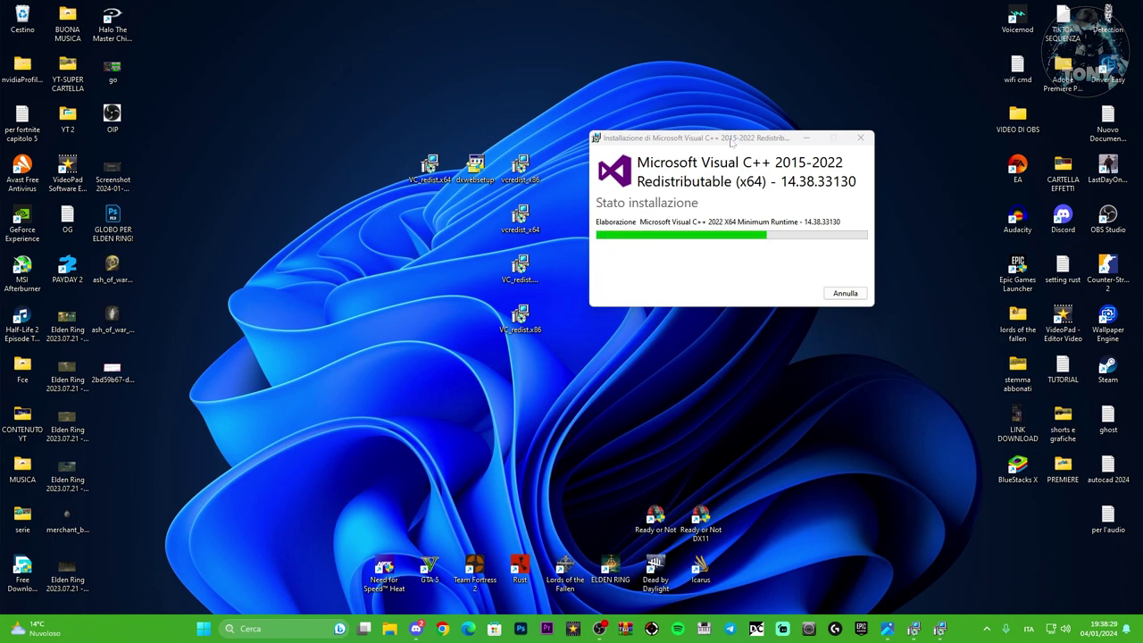
- Close the Visual C++ 2013 (x86) setup and move the 2015-2022 (x64) installer window away from the middle of the desktop
left_click(914, 638)
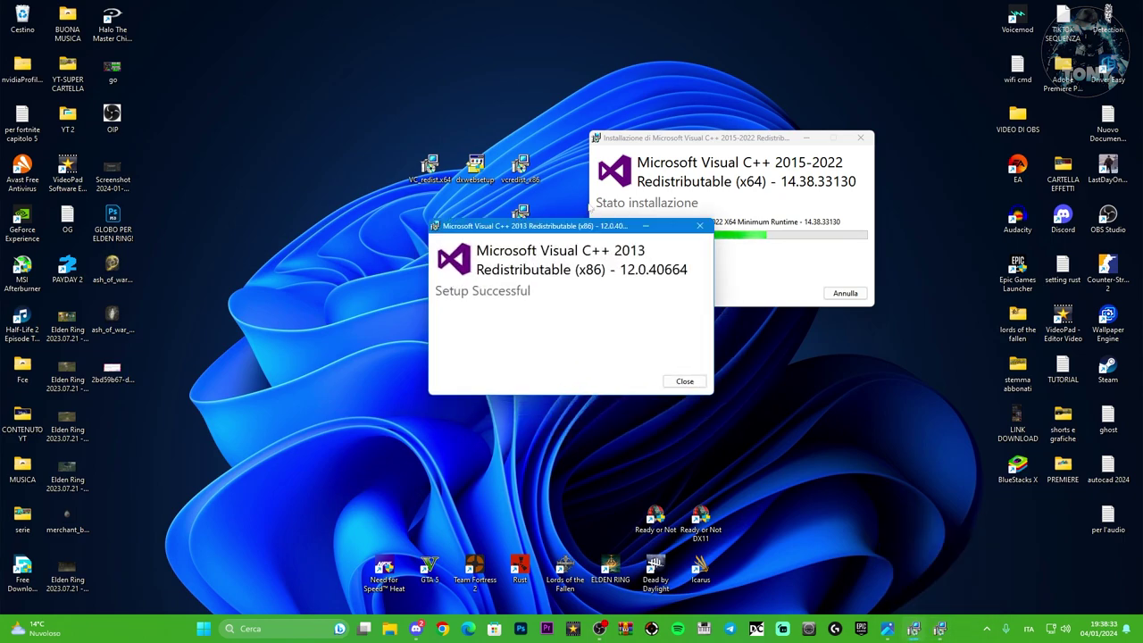
left_click_drag(591, 227, 356, 169)
left_click(454, 326)
left_click_drag(761, 139, 403, 125)
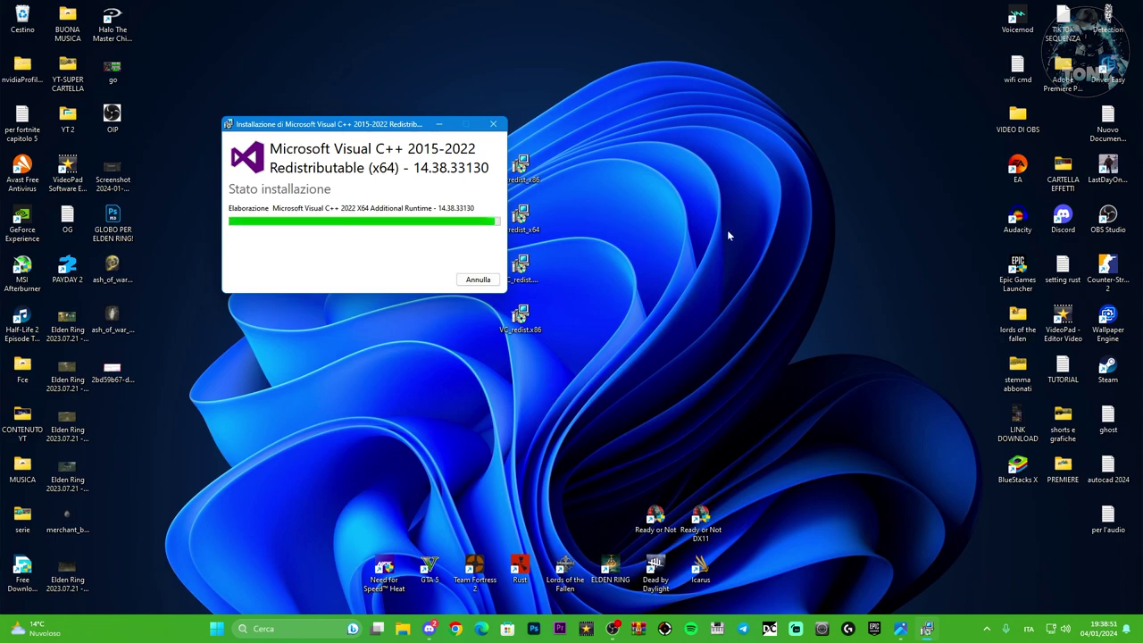
left_click_drag(656, 516, 652, 507)
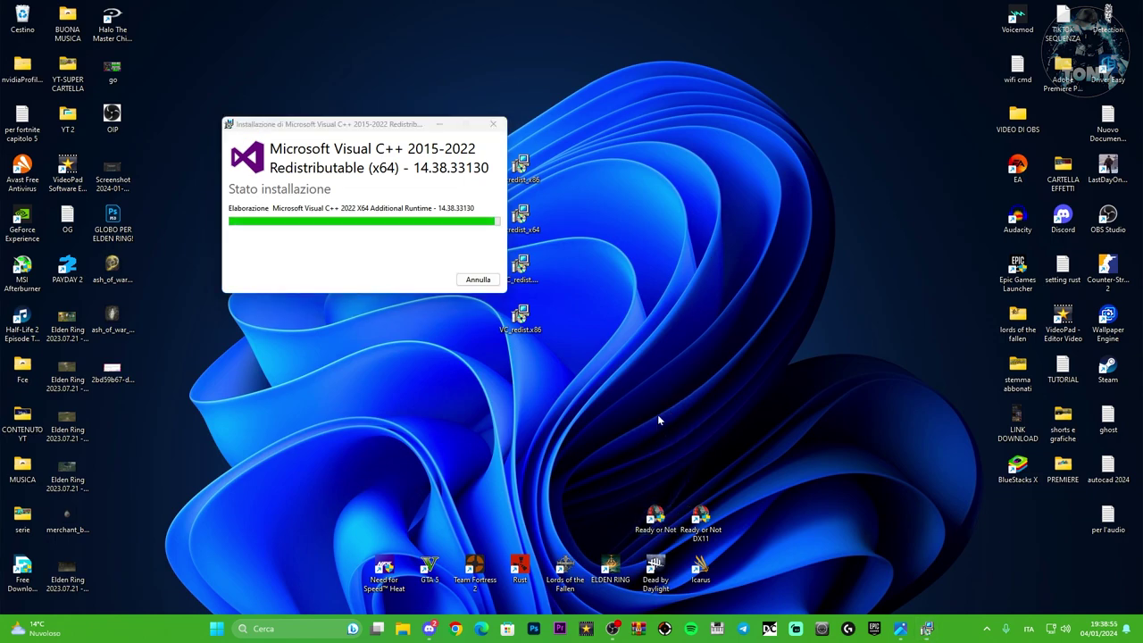